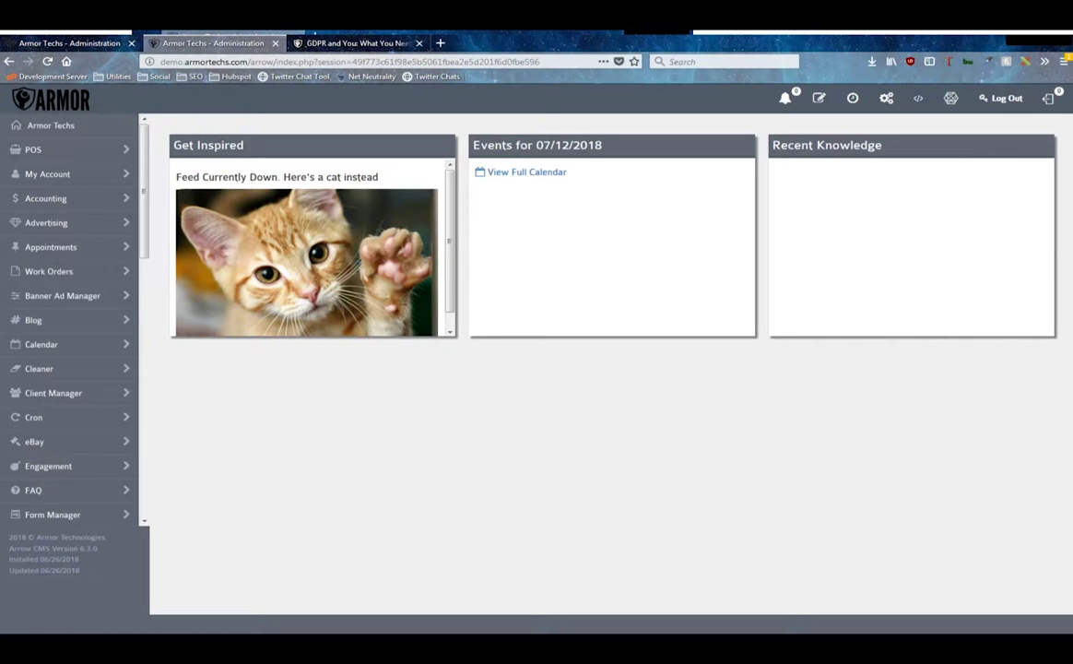
Step: Open the Gallery module and check its one album, test-album, last modified 06/27/2018 4:40 PM
scroll(145, 238, "down", 3)
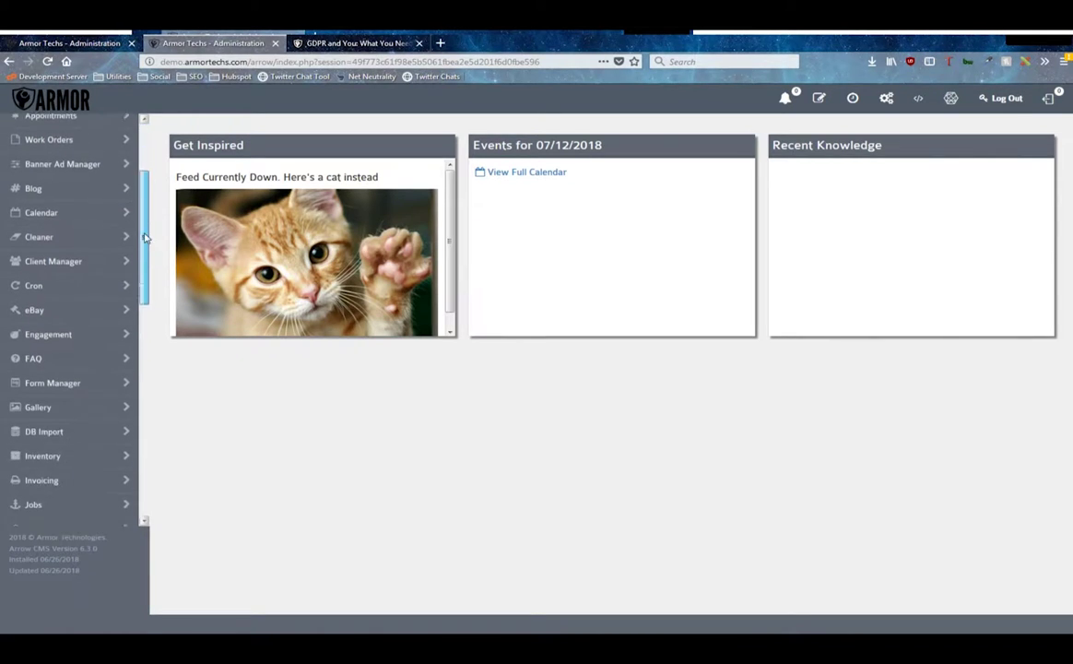
scroll(145, 238, "down", 3)
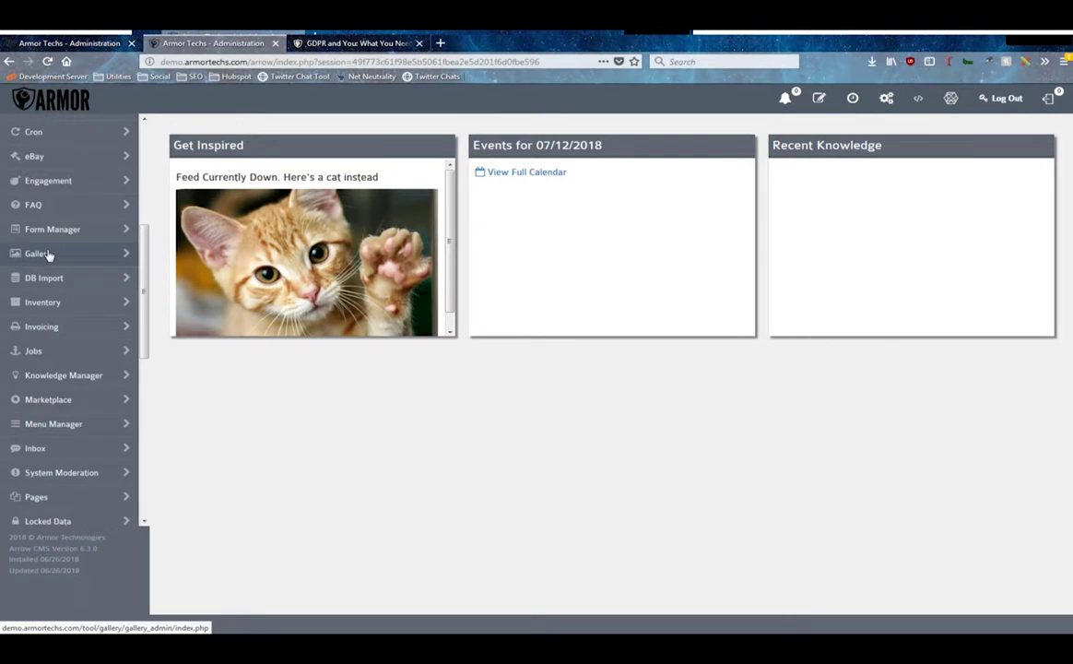
left_click(51, 254)
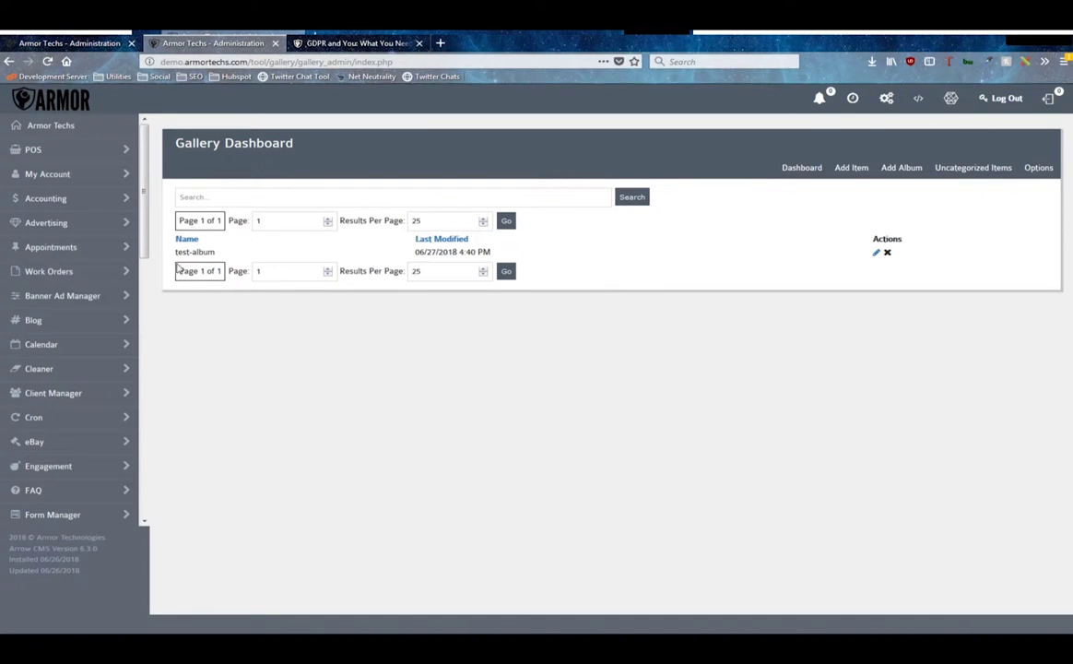
left_click_drag(172, 251, 576, 252)
left_click(807, 297)
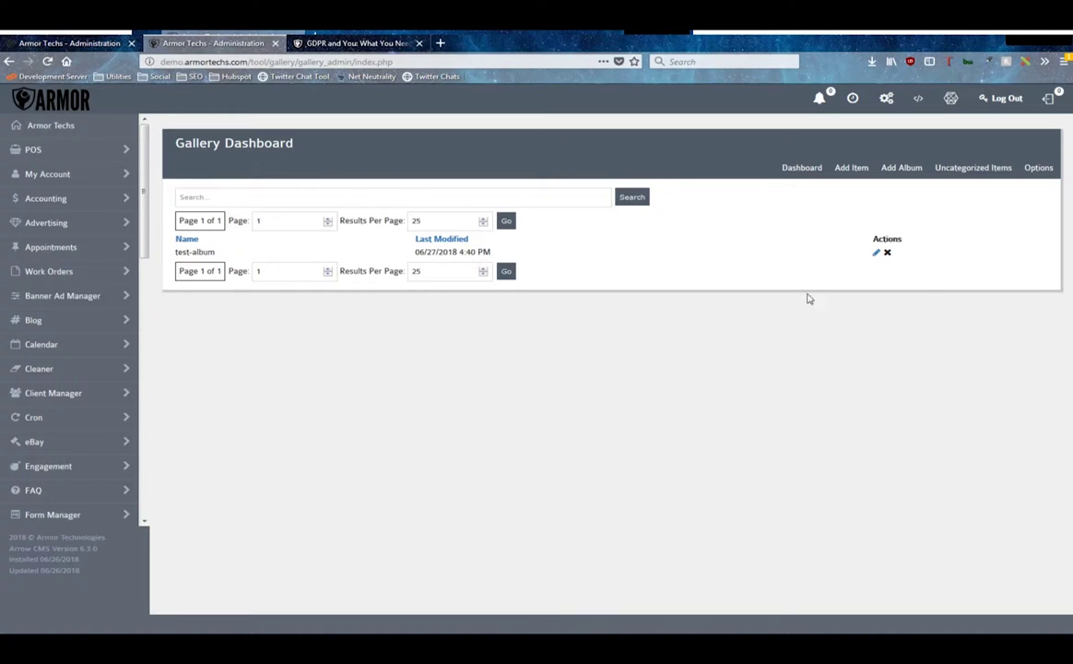
Step: Review Gallery Options: 4 images and 4 links per row, h3 titles, slideshow and thumbnail sizes
left_click(1040, 169)
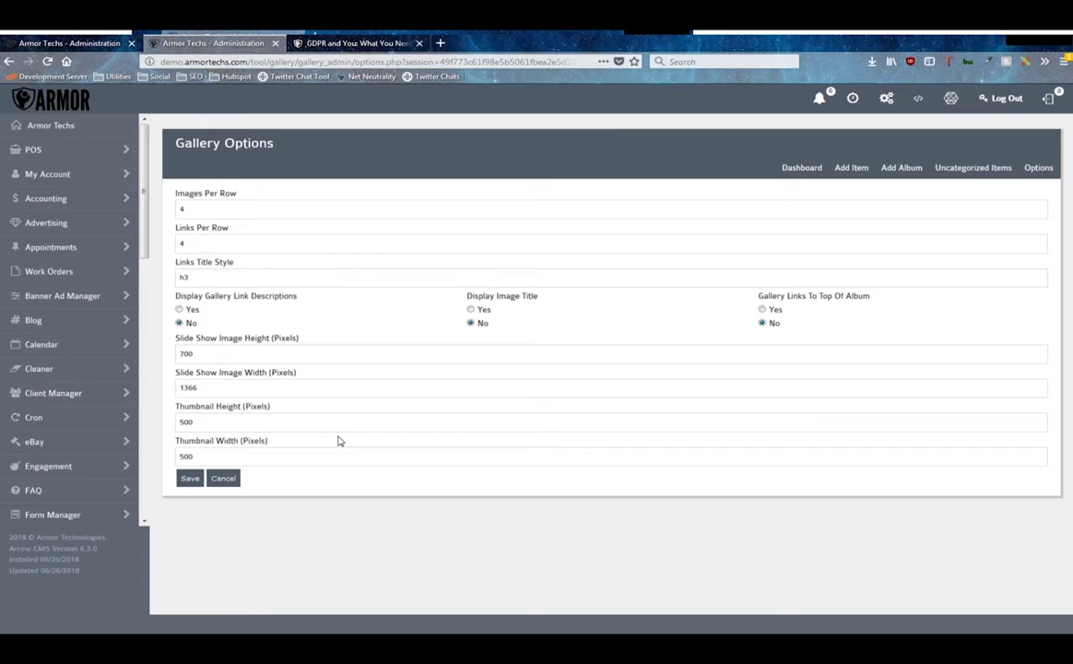
left_click_drag(172, 348, 301, 446)
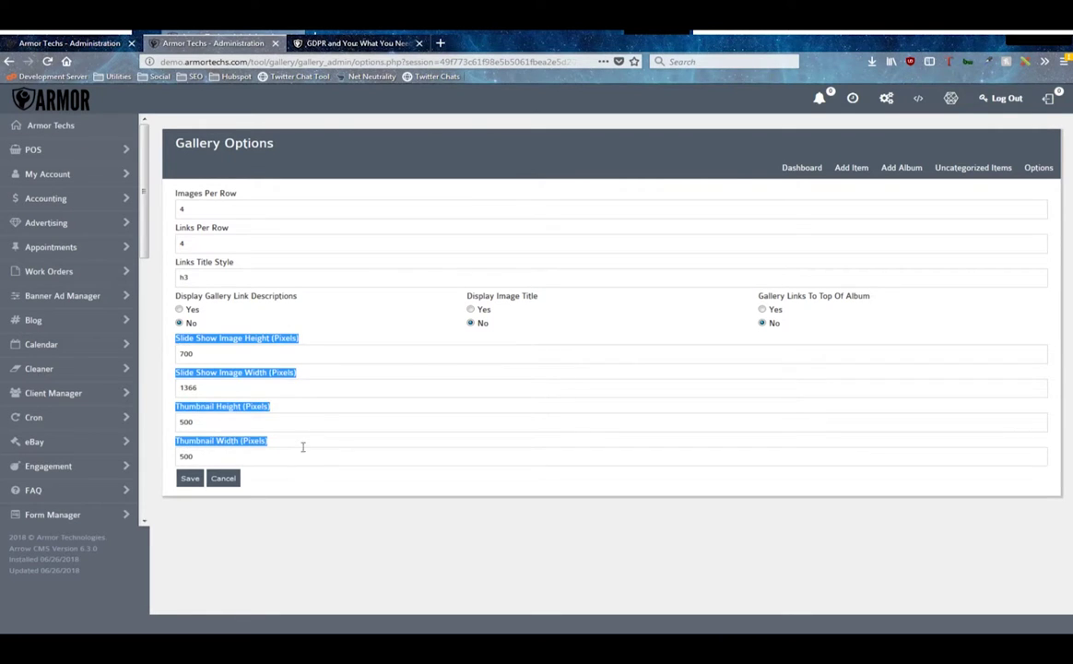
left_click(238, 270)
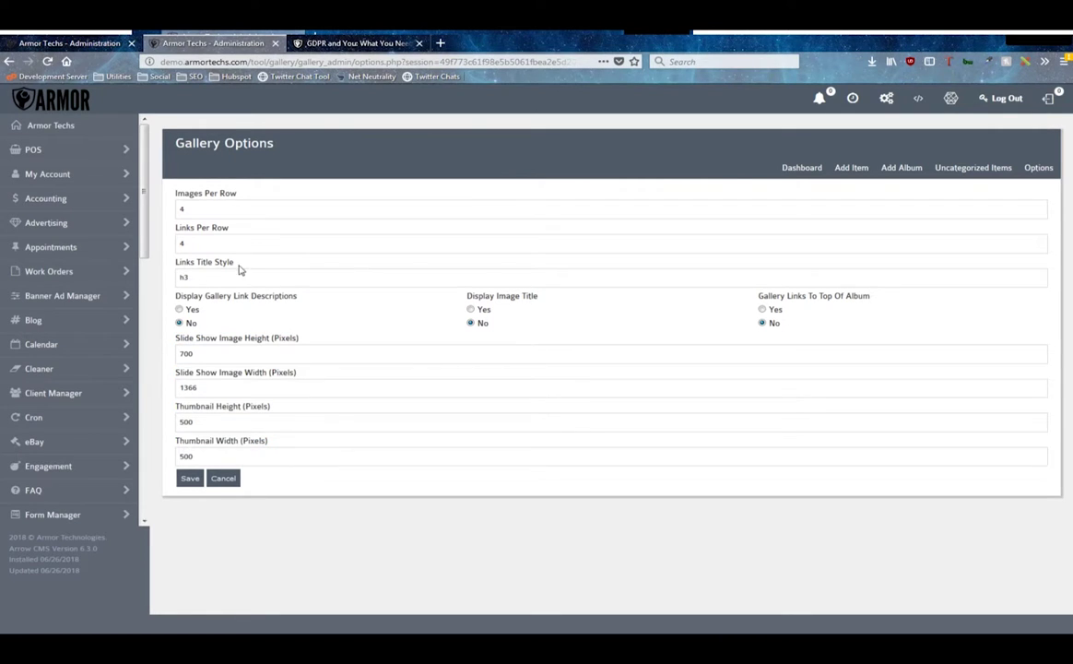
left_click_drag(174, 193, 249, 198)
double_click(190, 207)
double_click(182, 242)
left_click(231, 209)
double_click(181, 276)
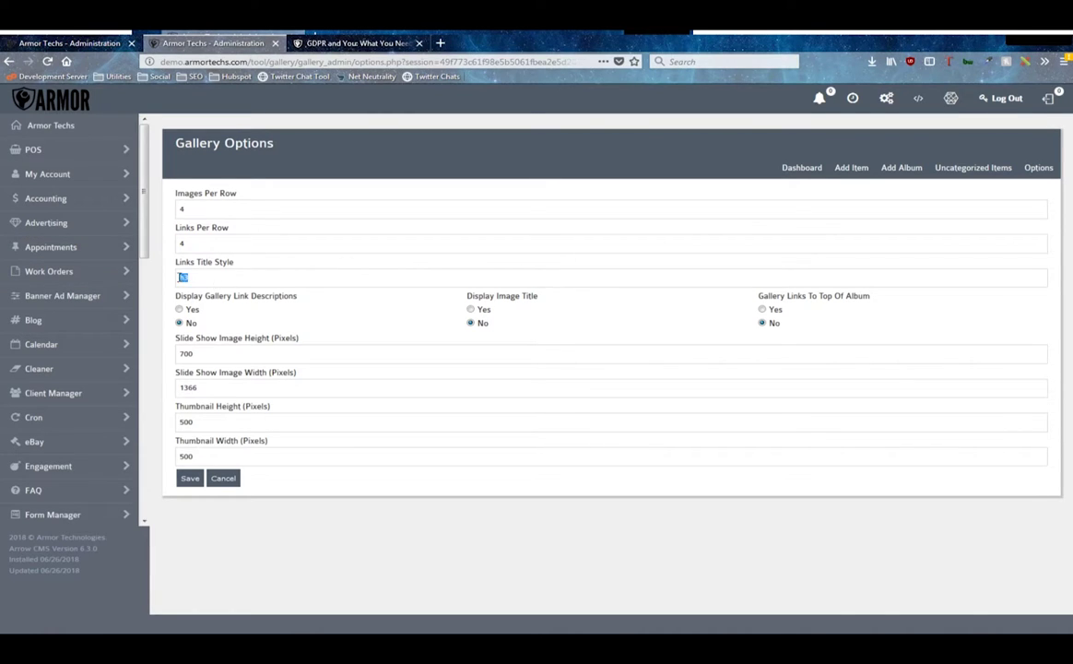
left_click(294, 277)
Step: Review the Yes/No toggles for link descriptions, image title and links to top of album
left_click_drag(161, 304, 278, 301)
left_click(251, 297)
left_click_drag(206, 295, 319, 307)
left_click(235, 301)
left_click_drag(466, 295, 545, 302)
left_click(478, 323)
left_click_drag(753, 302, 870, 295)
left_click(755, 300)
left_click_drag(759, 301, 780, 322)
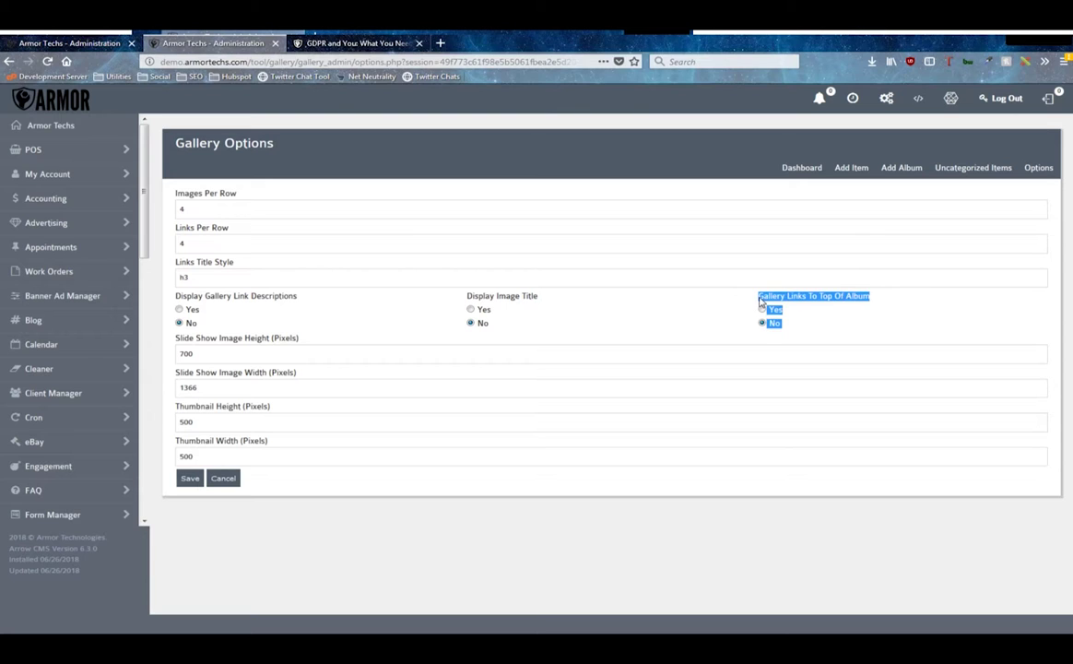
left_click(610, 311)
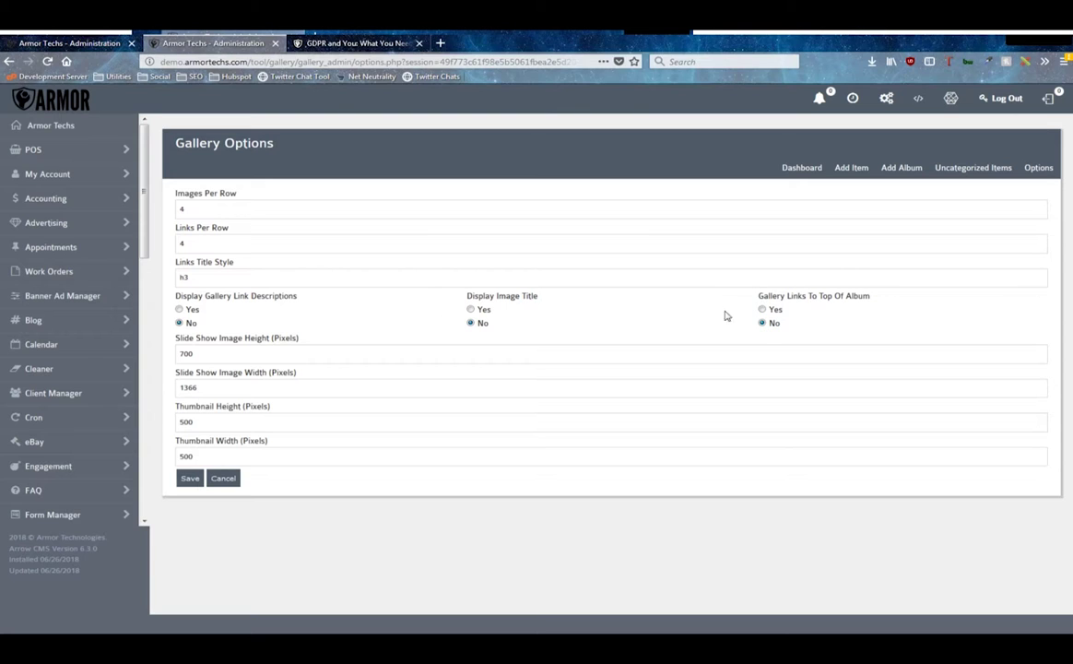
left_click_drag(175, 341, 304, 343)
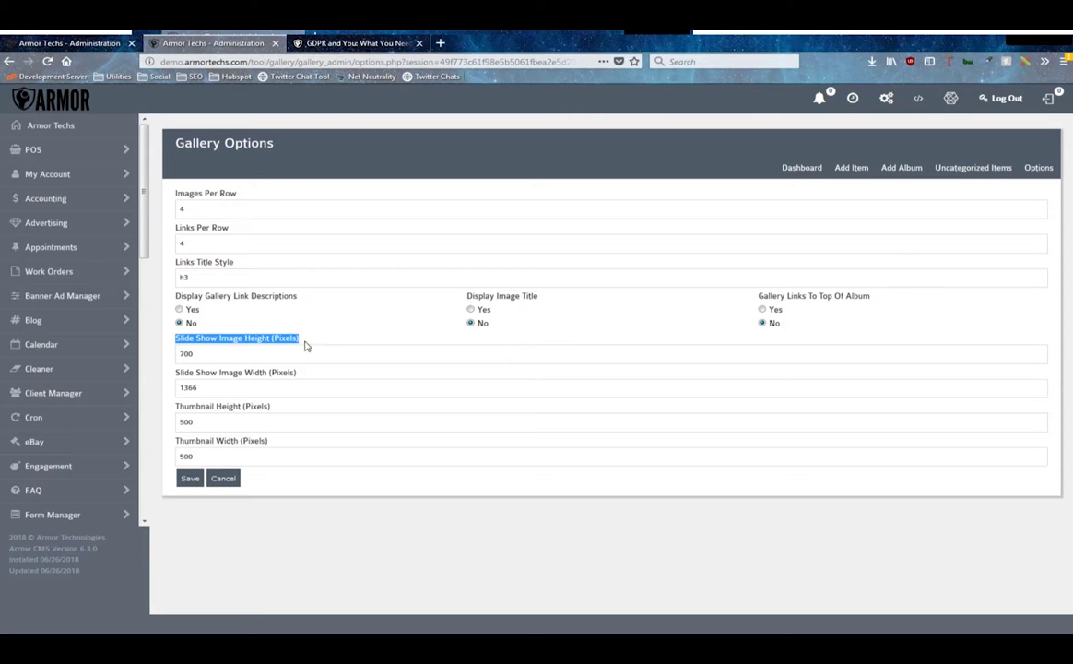
left_click_drag(177, 372, 184, 385)
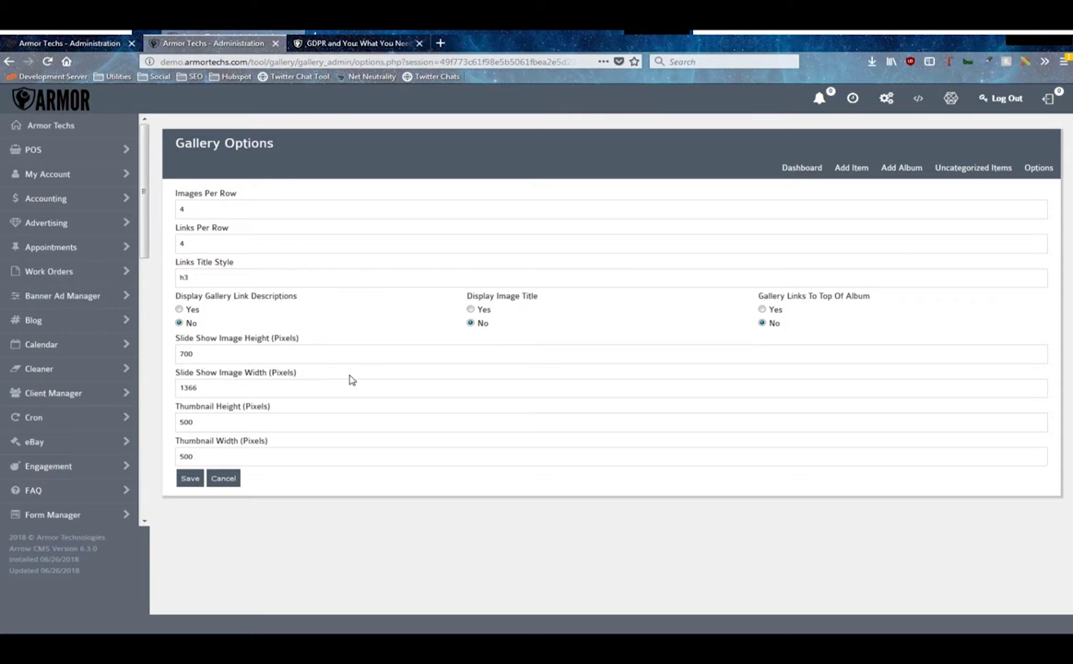
left_click(221, 389)
key("ctrl+a")
left_click(347, 357)
key("ctrl+a")
left_click(185, 422)
key("ctrl+a")
key("Tab")
left_click(263, 387)
left_click(266, 354)
left_click(267, 421)
left_click(282, 453)
left_click_drag(165, 140, 306, 139)
left_click(313, 143)
Step: Look over the Add Album form's Album Title field, then bring up the Add Item To Gallery form
left_click(908, 170)
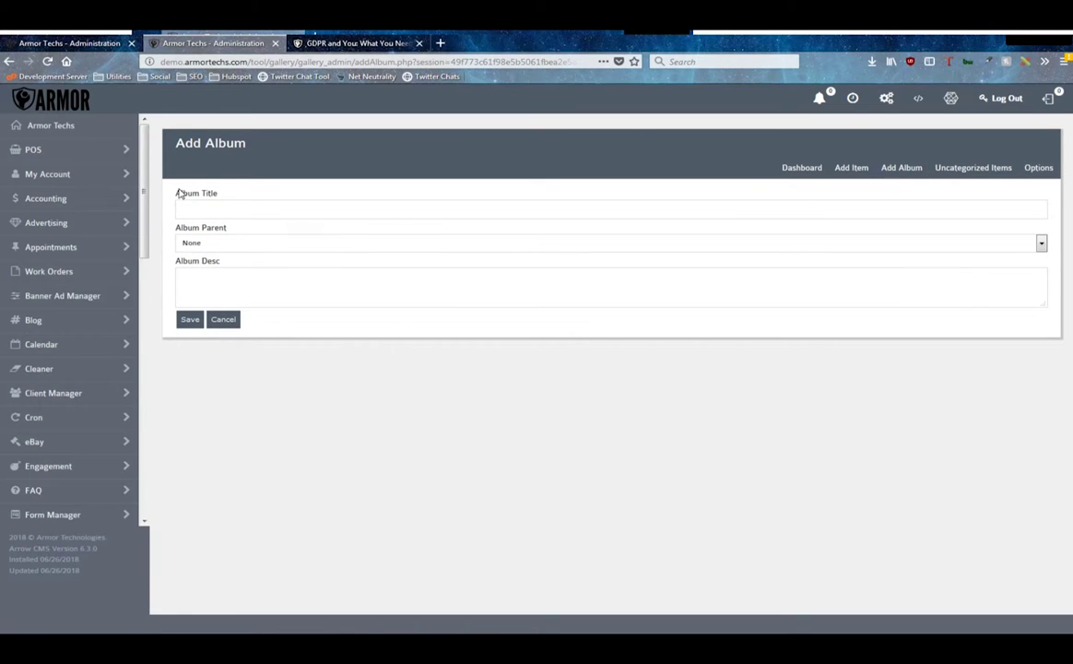
left_click_drag(175, 194, 227, 189)
left_click(237, 194)
left_click(847, 170)
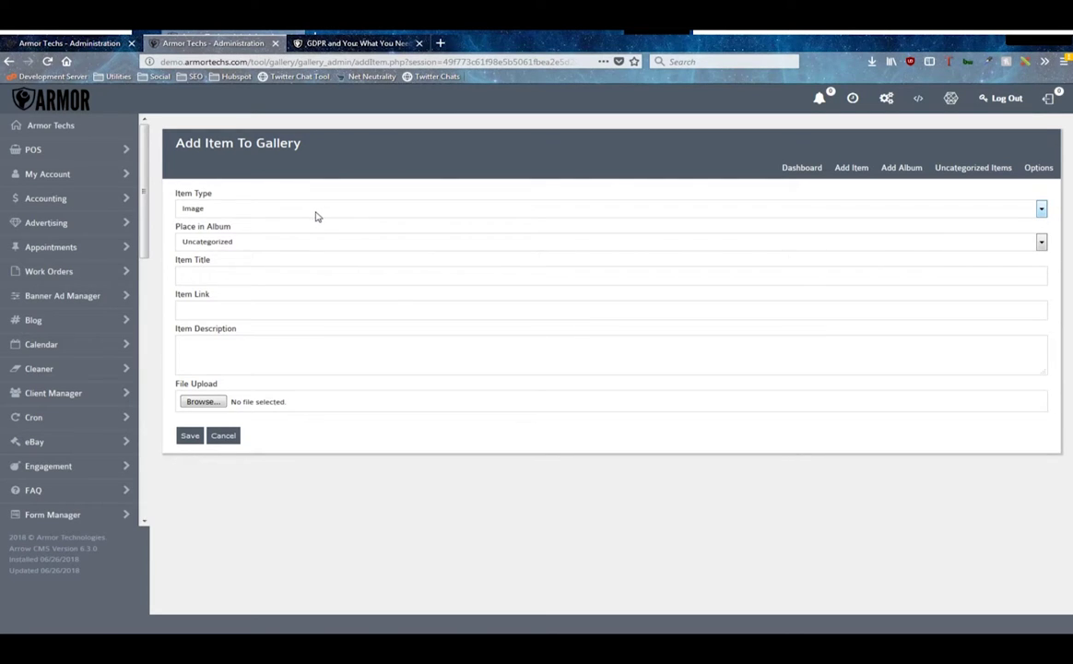
Step: Try the Video and Audio item types and review the Place in Album, Item Title and Item Link fields
left_click(251, 226)
left_click(281, 214)
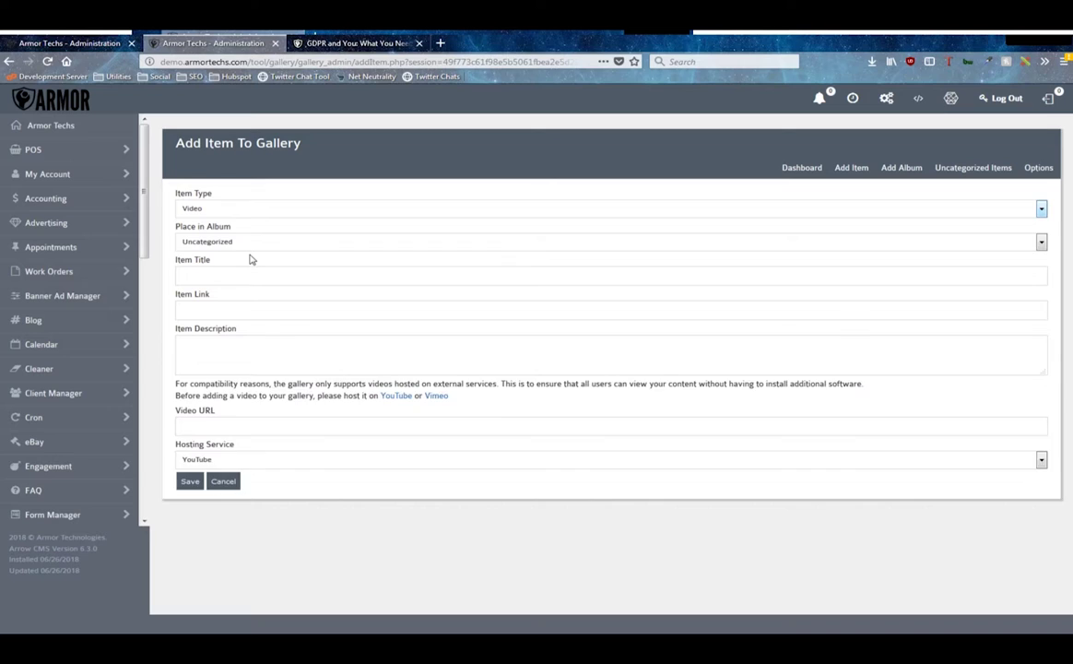
left_click(252, 255)
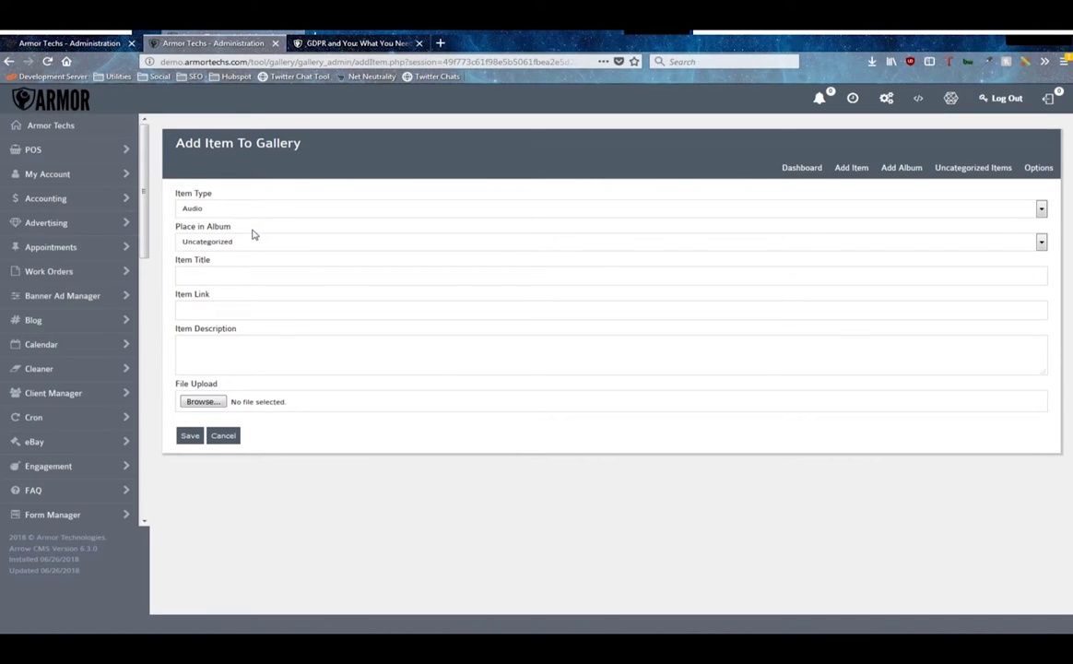
left_click_drag(179, 228, 270, 237)
left_click(271, 232)
left_click_drag(176, 262, 254, 265)
left_click(175, 307)
left_click_drag(177, 294, 261, 301)
left_click(179, 336)
Step: Set Item Type to Video and note the notice about externally hosted videos
left_click(241, 208)
left_click(217, 224)
left_click_drag(176, 385, 469, 405)
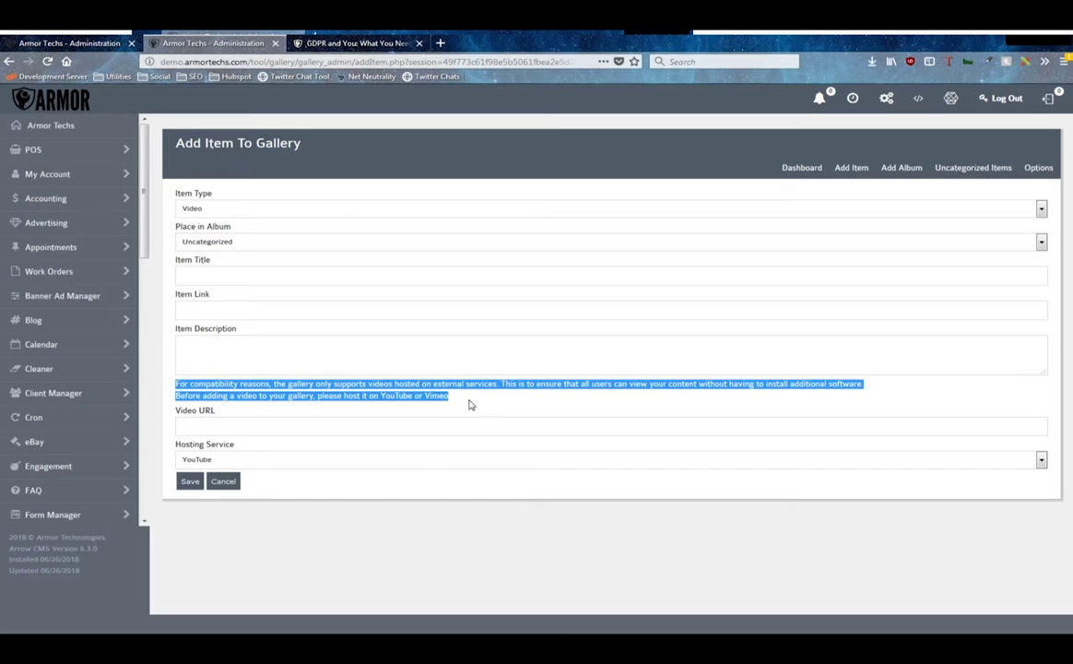
left_click(471, 402)
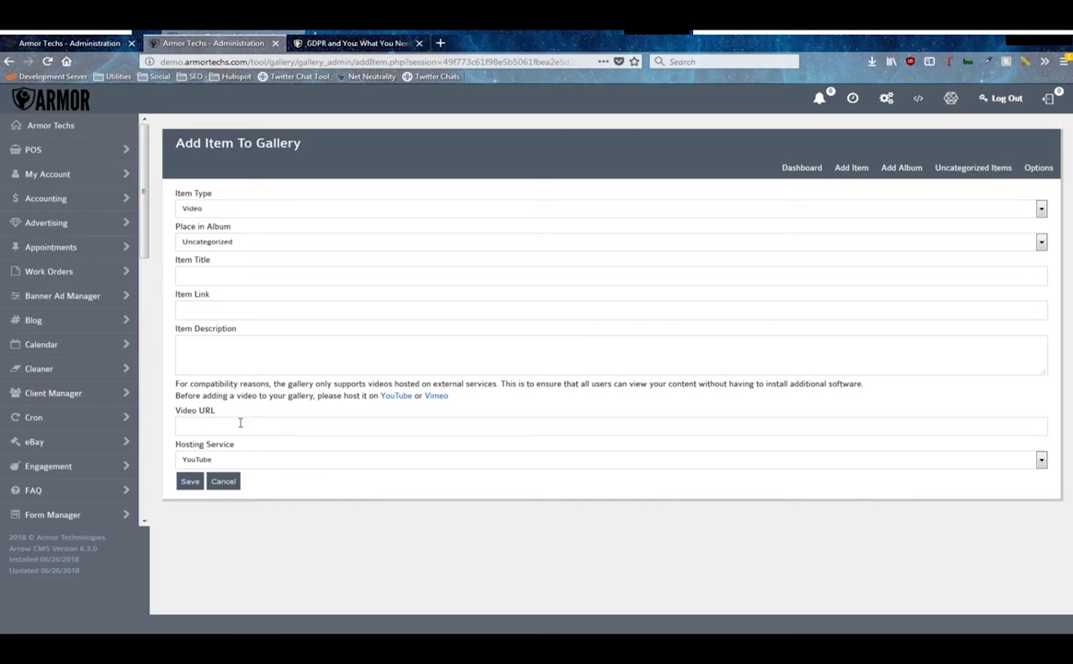
Step: Review the Video URL and YouTube hosting service fields, then change Item Type to Audio
left_click_drag(182, 409, 251, 426)
left_click(182, 423)
left_click(223, 461)
left_click(198, 202)
left_click(190, 231)
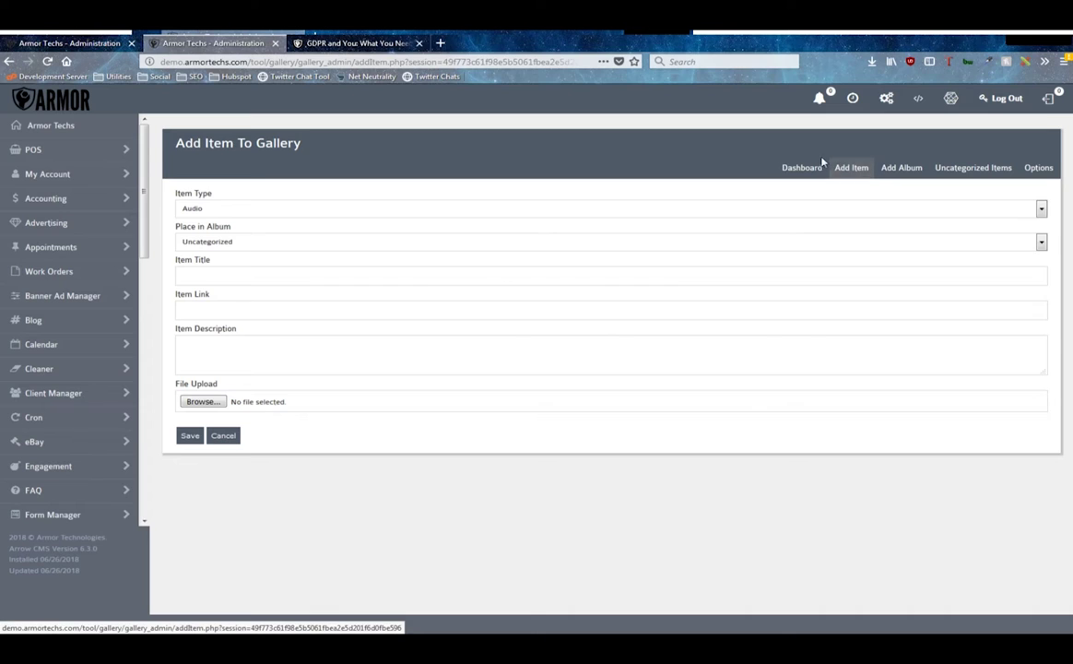
Step: Edit test-album from the dashboard, reviewing its title, description and child-item mass re-assign choice
left_click(801, 169)
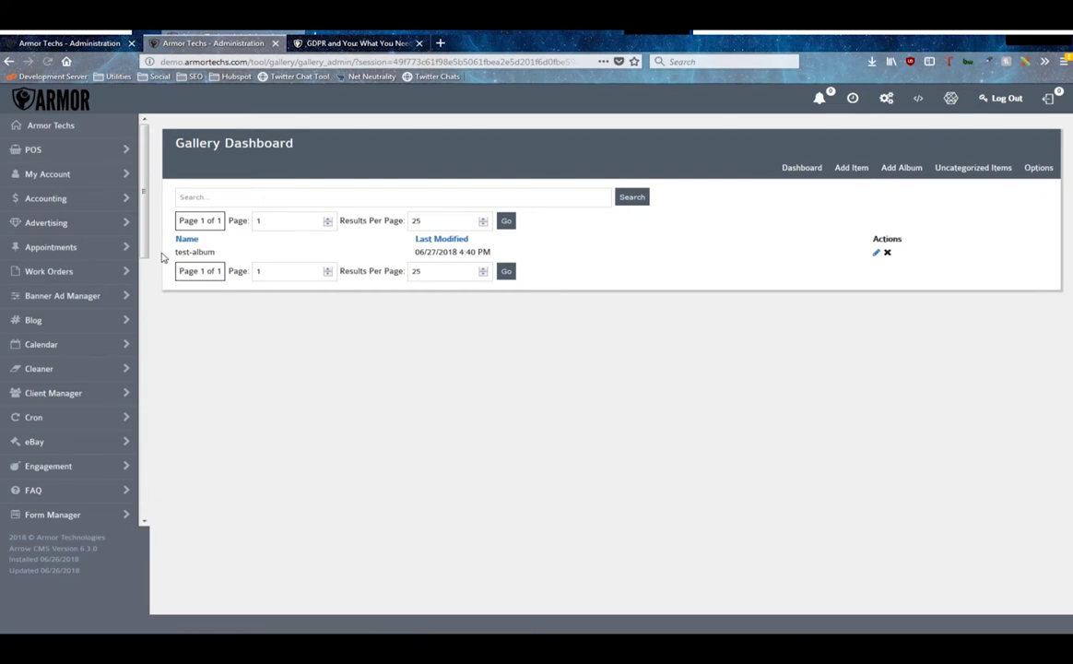
left_click(877, 255)
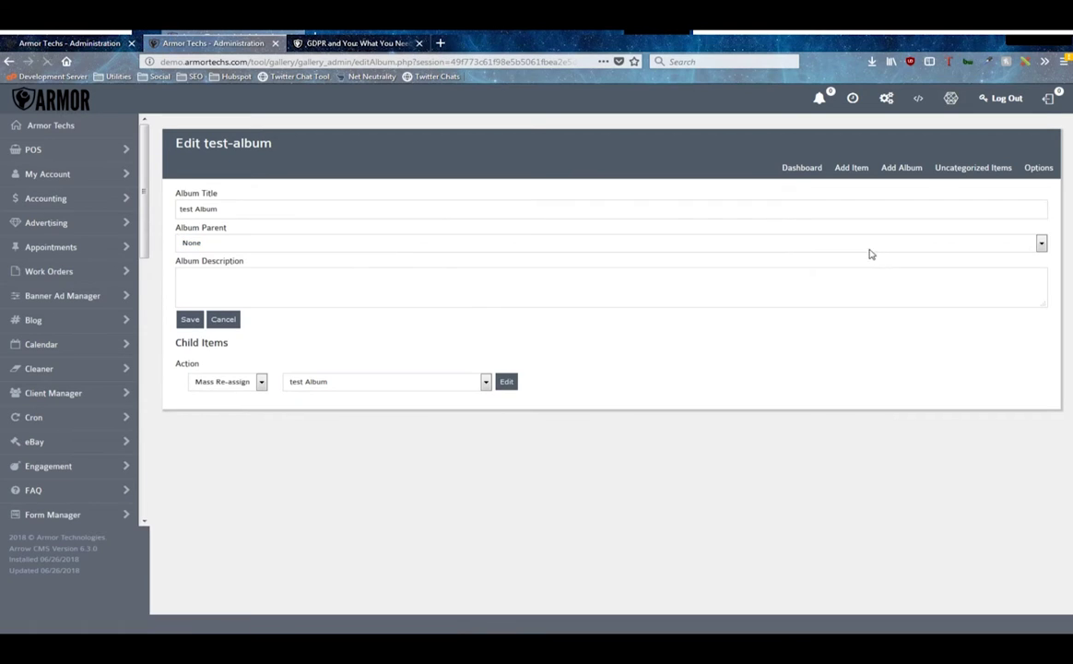
triple_click(241, 210)
left_click(242, 282)
left_click_drag(181, 345, 243, 353)
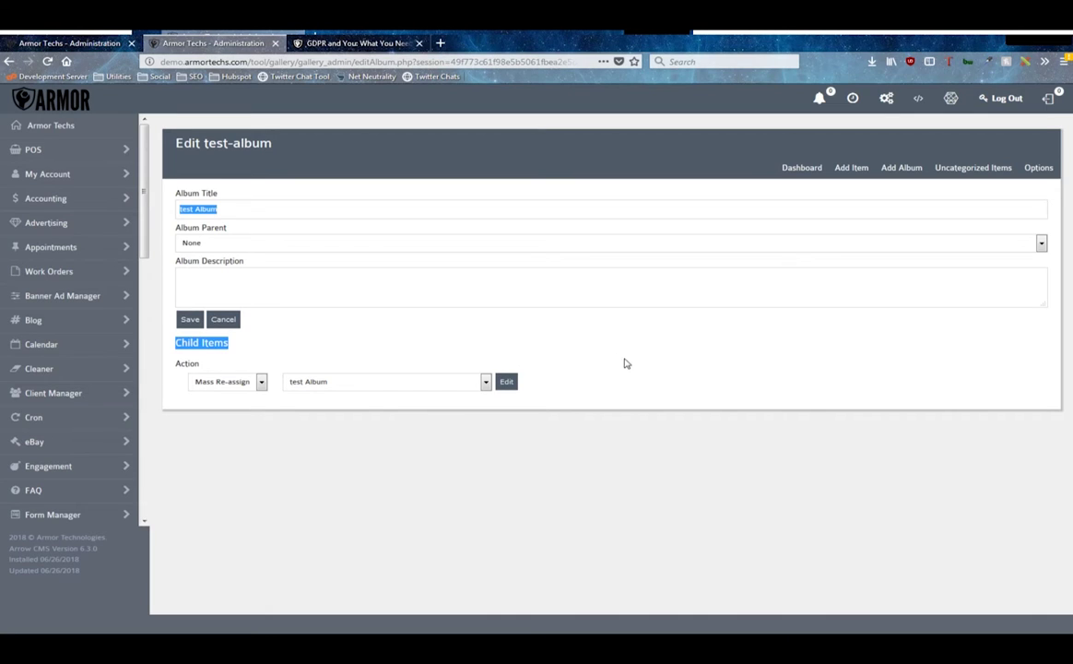
left_click(259, 381)
Step: Show the Uncategorized Items page with its fleet gallery image thumbnails
left_click(964, 169)
scroll(473, 336, "down", 3)
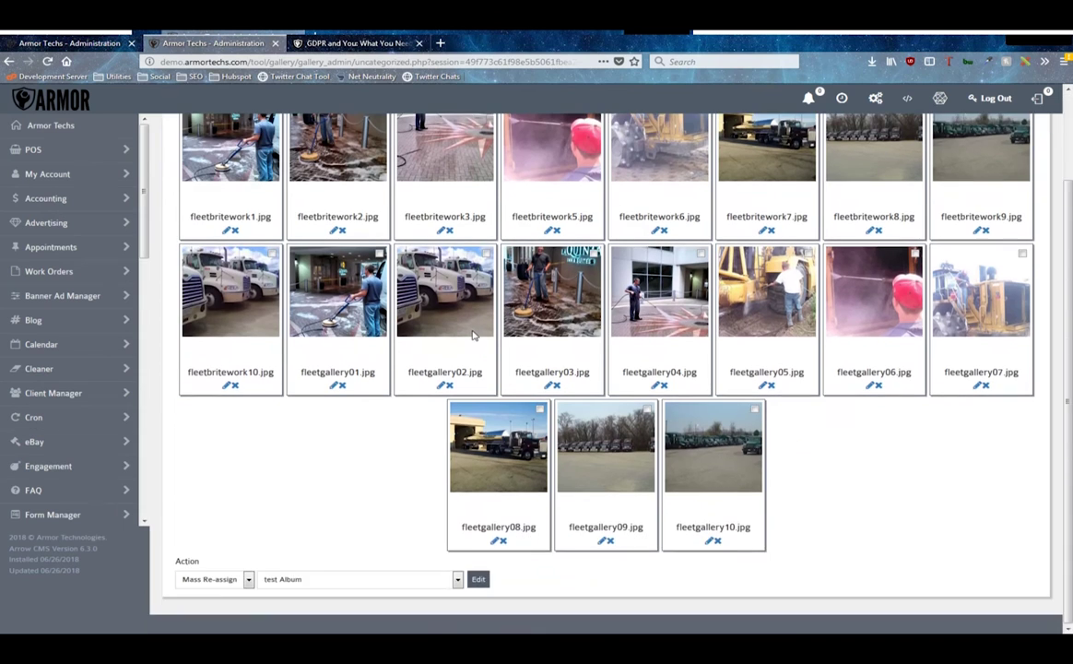
scroll(473, 336, "up", 2)
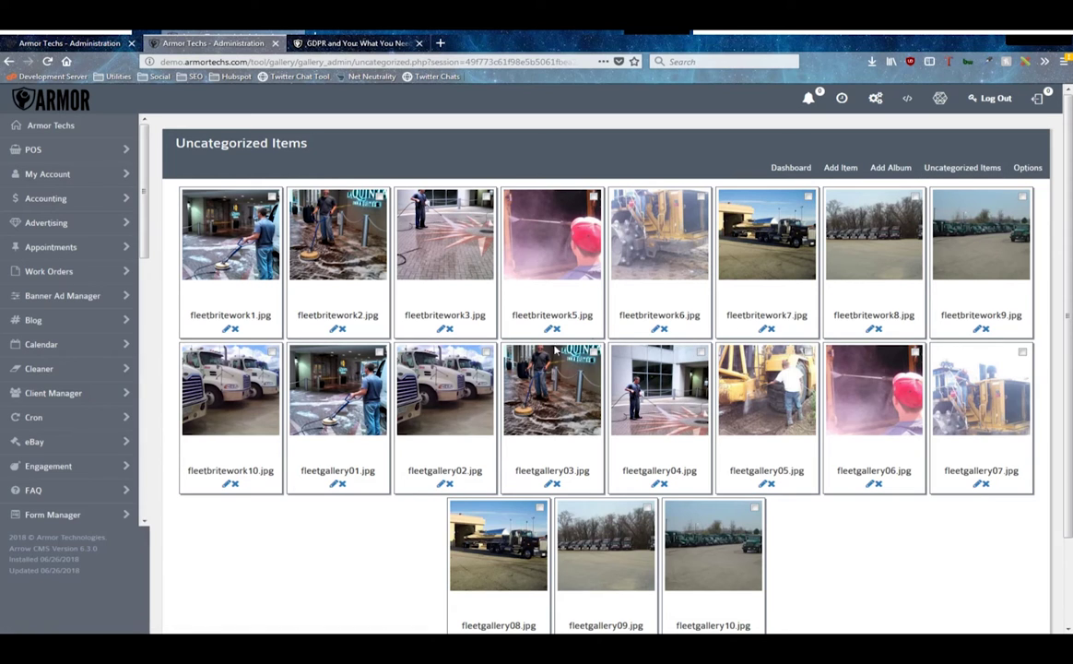
Step: Edit fleetbritework5.jpg, reviewing its title, replacement image upload, album and description fields
left_click(549, 331)
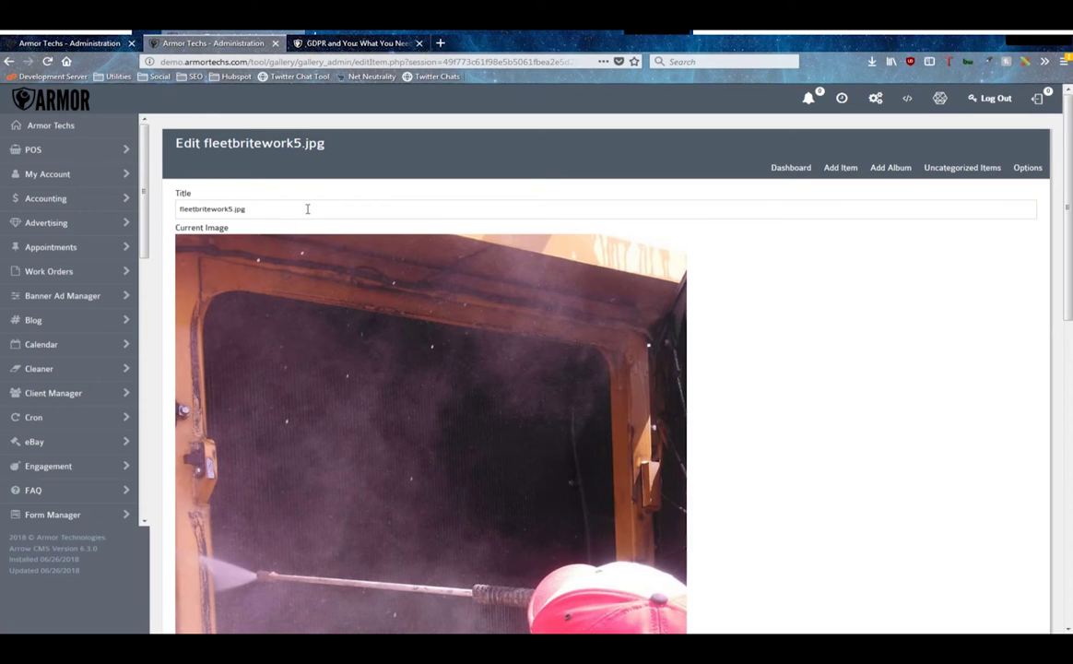
left_click_drag(307, 208, 46, 221)
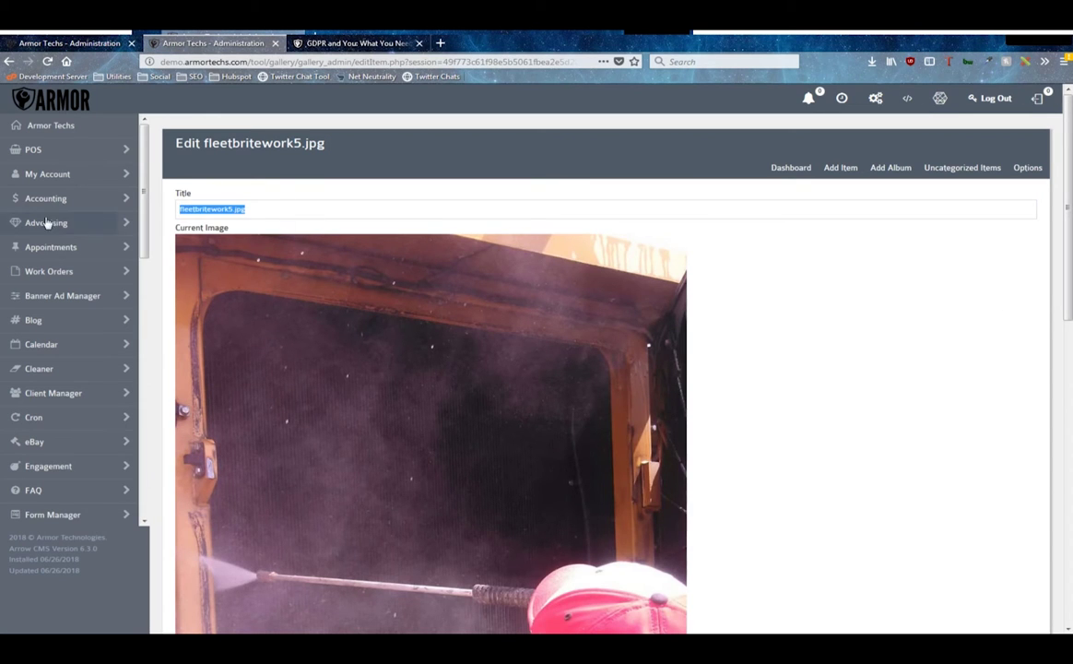
scroll(460, 321, "down", 10)
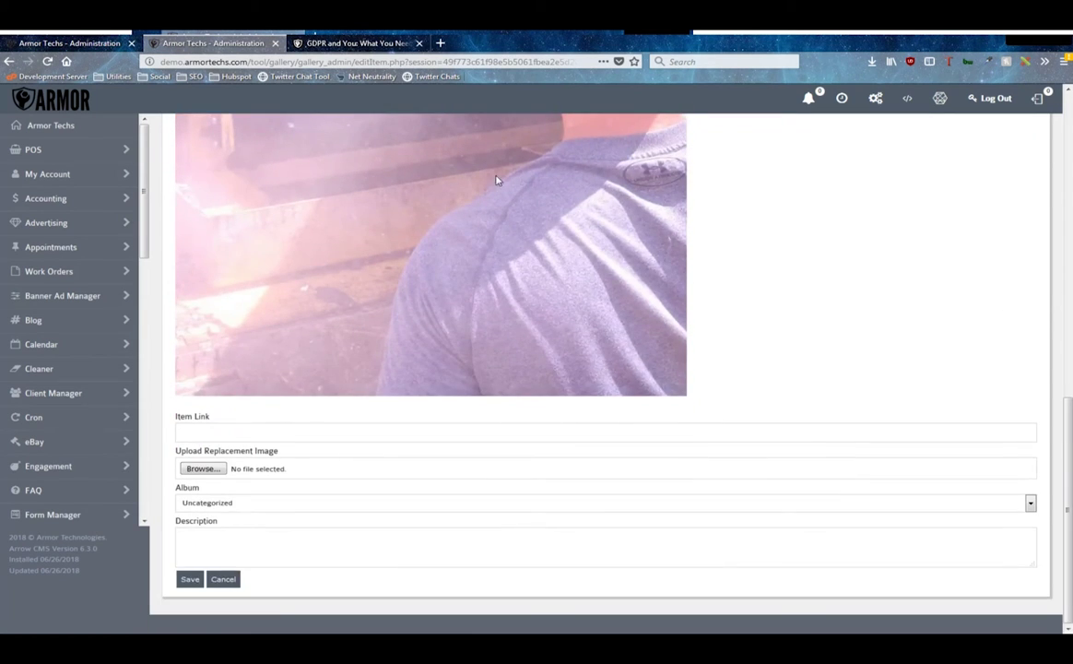
scroll(494, 198, "up", 10)
scroll(489, 226, "down", 10)
left_click_drag(173, 450, 315, 461)
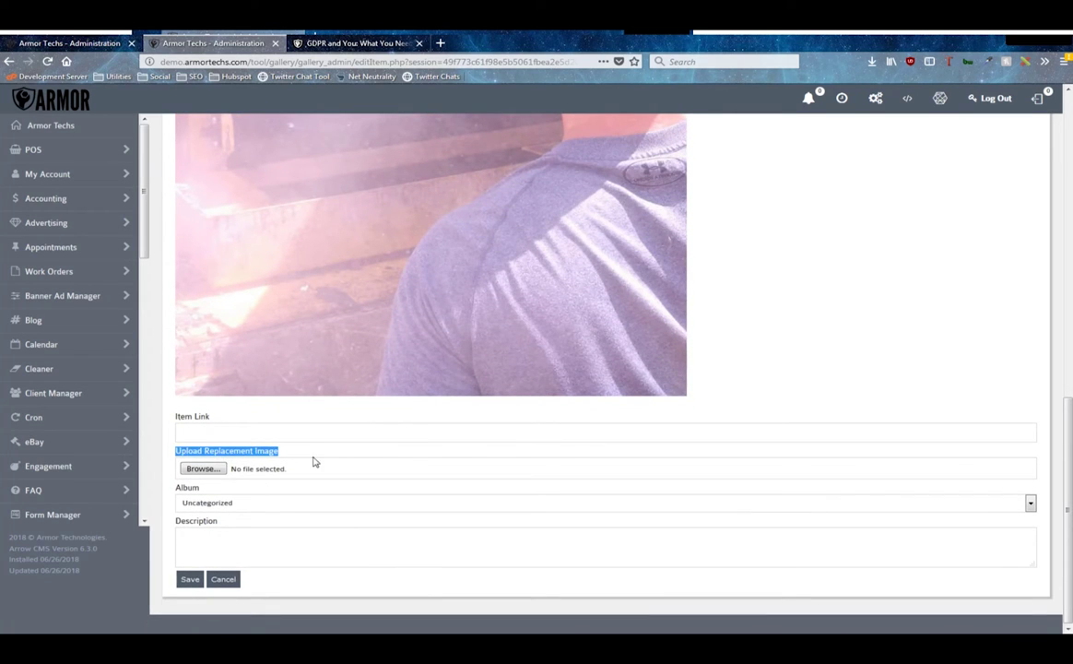
left_click_drag(173, 487, 220, 495)
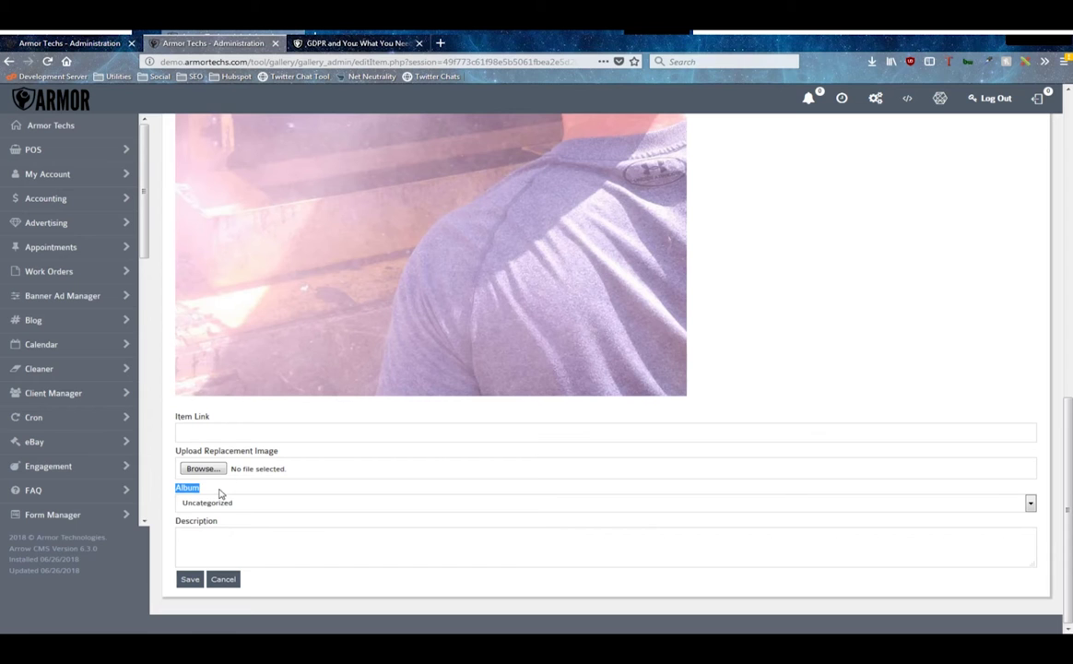
left_click_drag(170, 525, 264, 530)
left_click(264, 529)
scroll(480, 533, "up", 6)
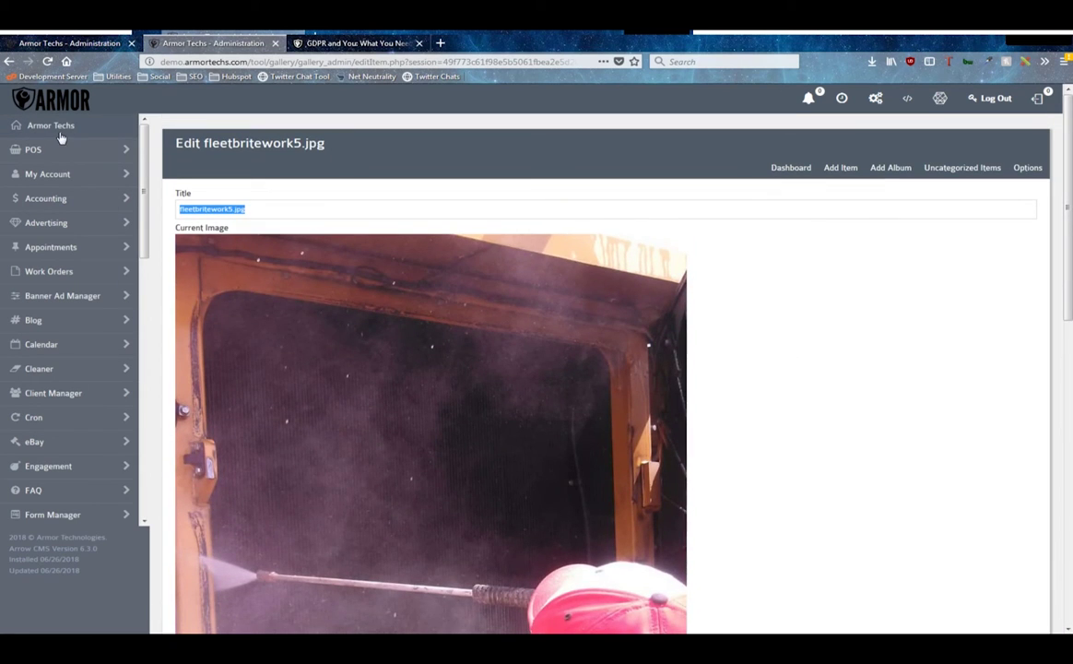
Step: Go back to the Gallery Dashboard and note test-album's 4:40 PM modification time
left_click(771, 169)
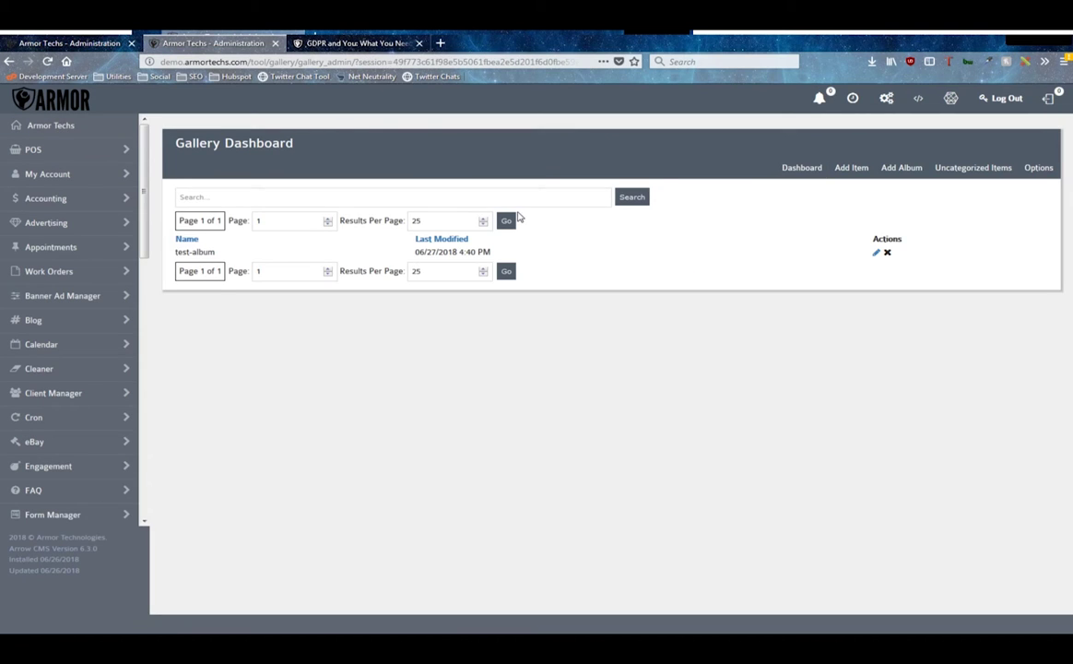
scroll(120, 276, "down", 4)
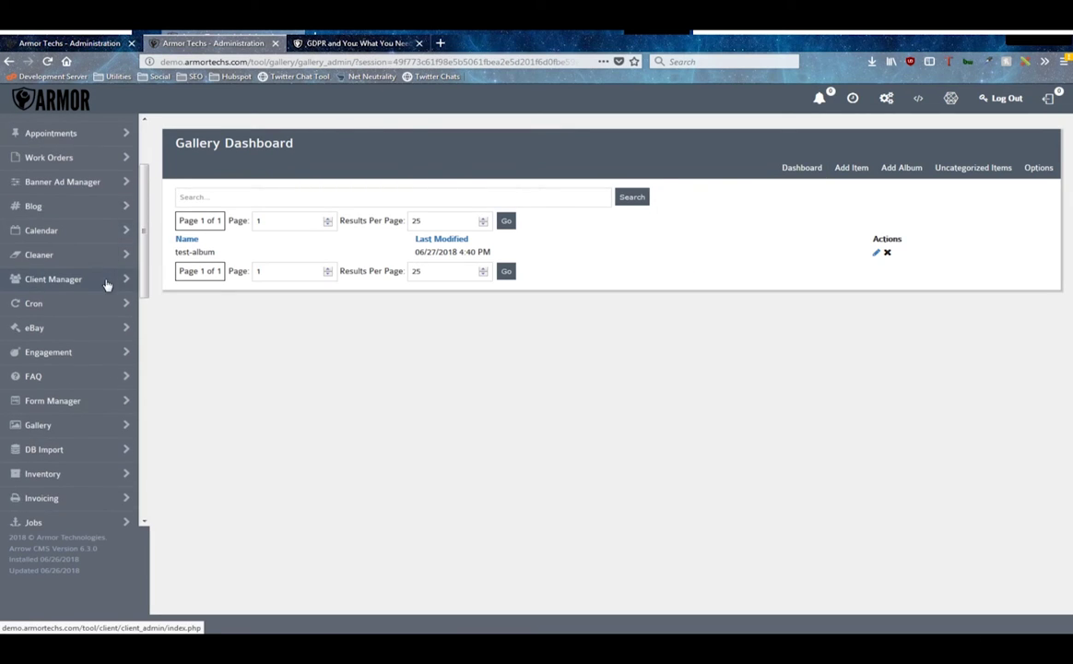
scroll(121, 277, "down", 2)
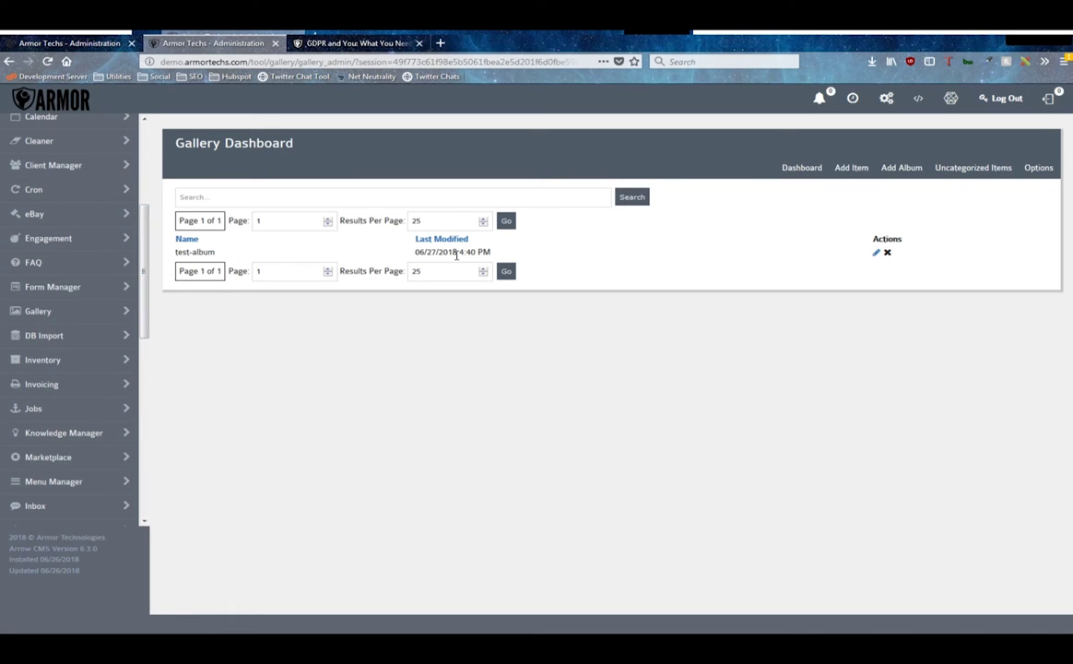
left_click_drag(461, 255, 521, 256)
left_click(522, 257)
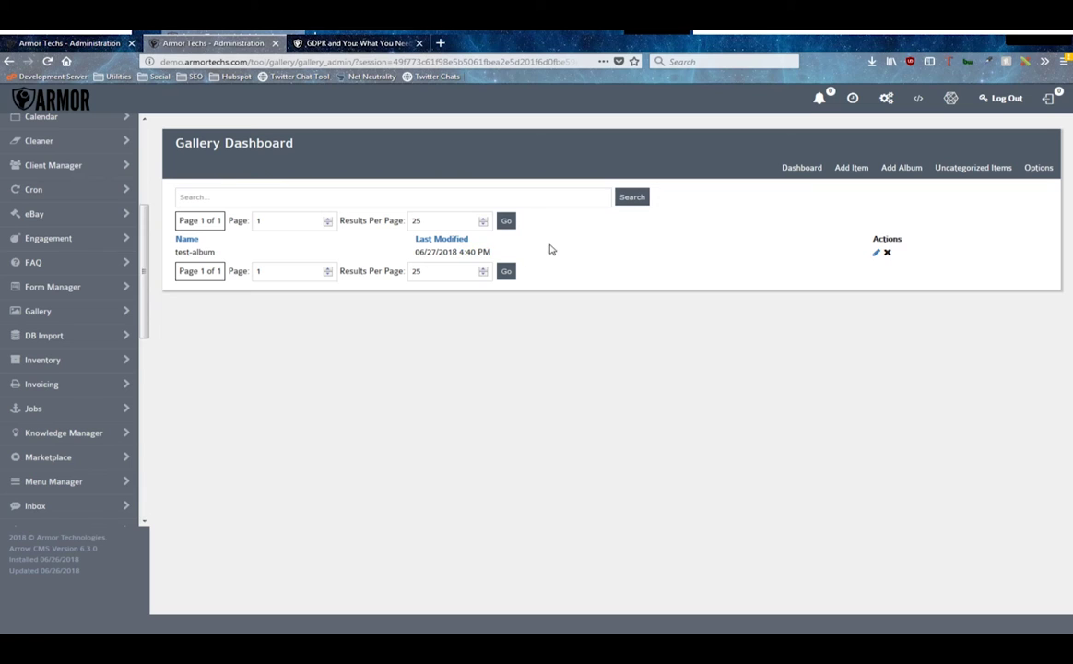